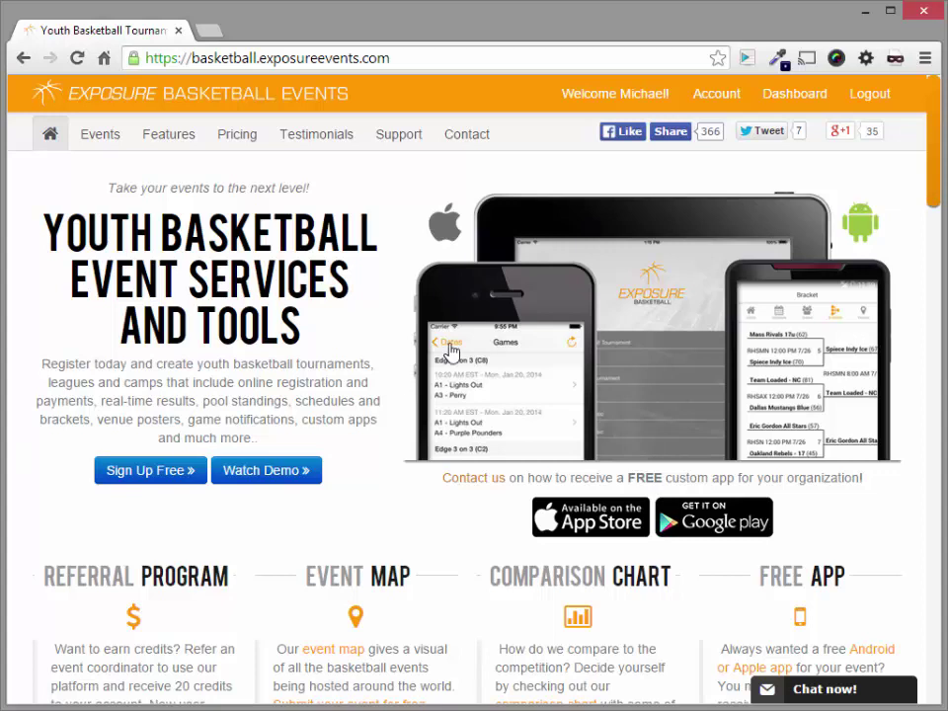
From the dashboard's events list, open the 2014 Basketball Tournament's game schedule
click(789, 101)
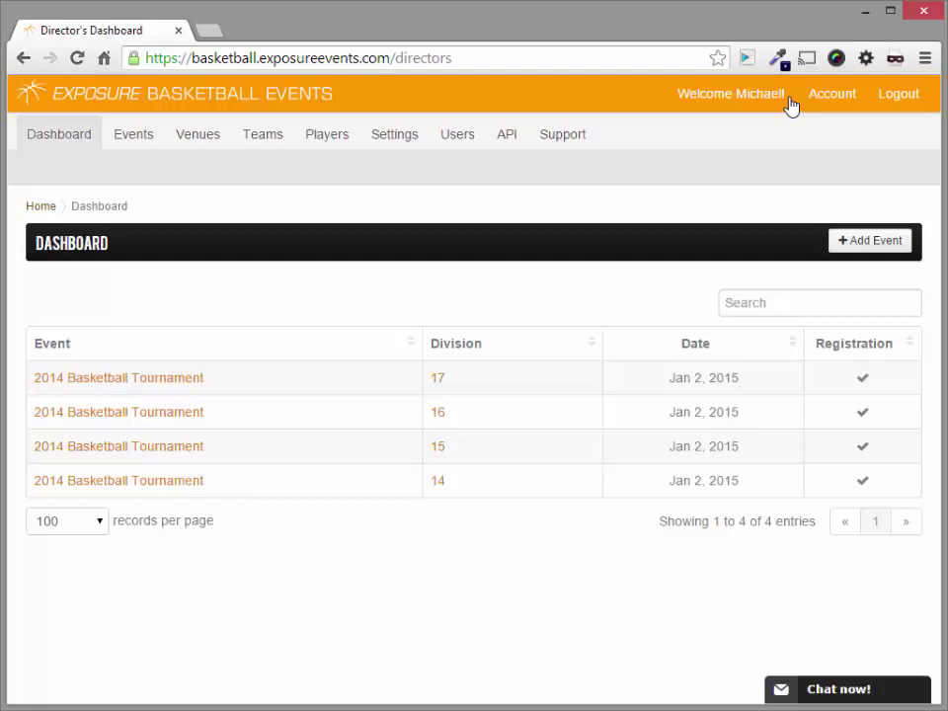
click(142, 147)
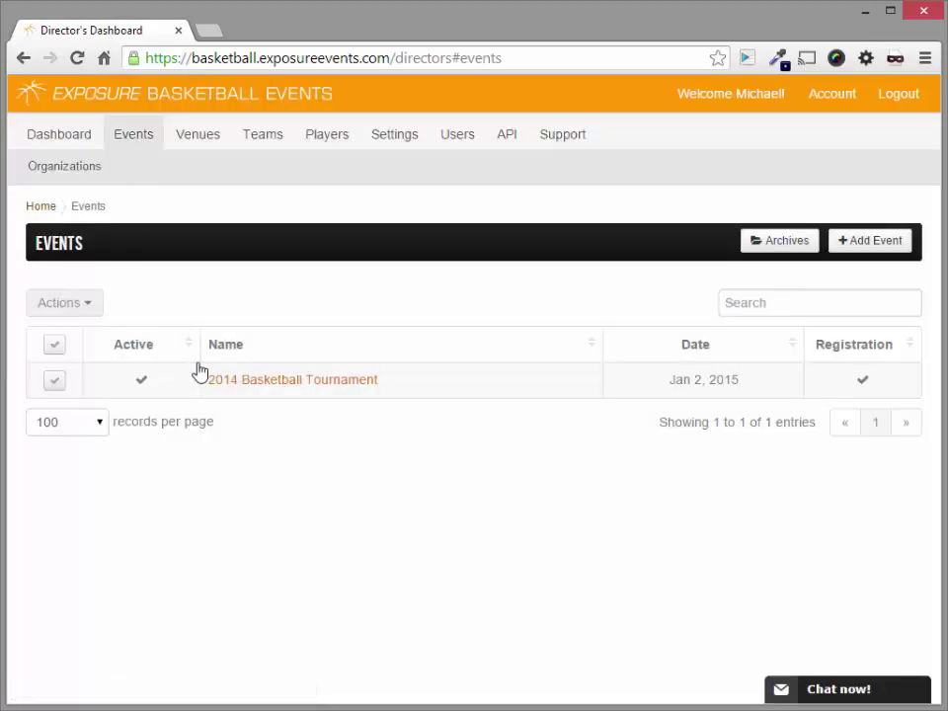
click(221, 391)
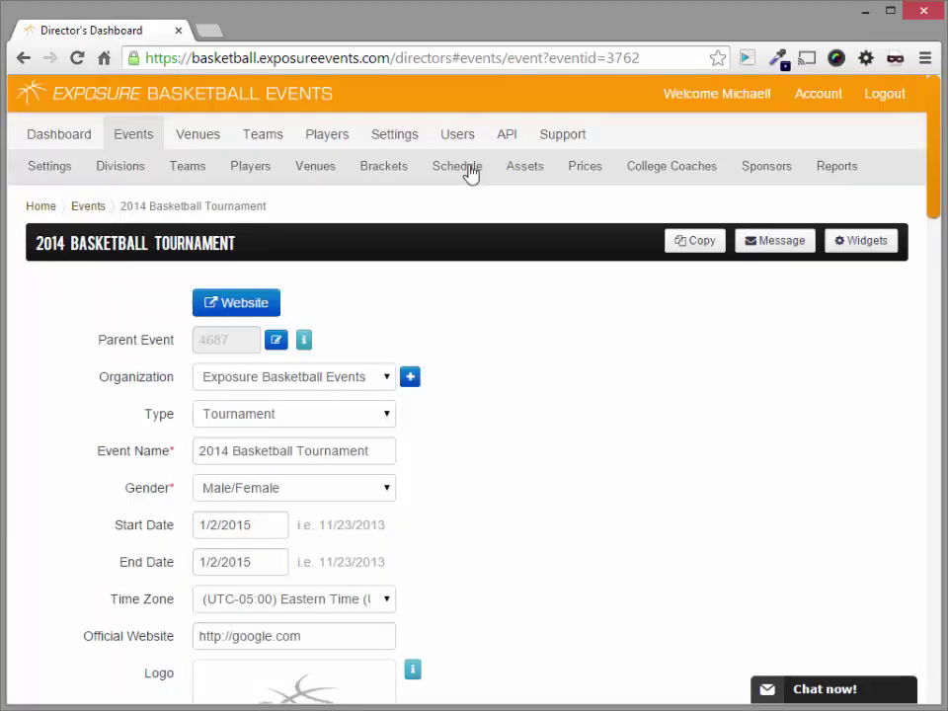
click(469, 170)
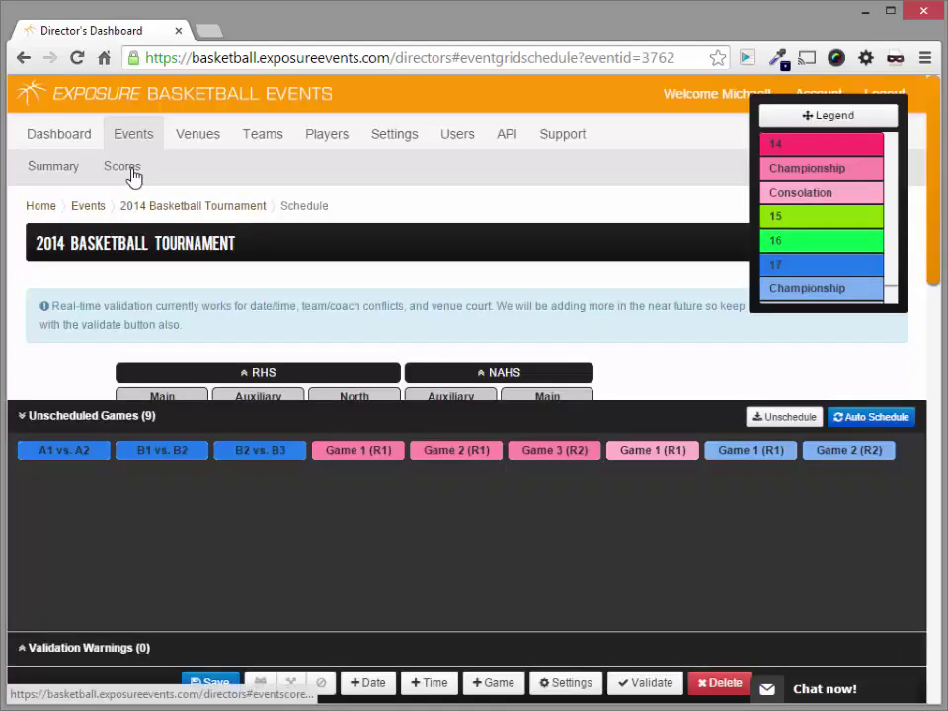
Export a Venue/Court scoresheet for the 9:00 AM Pool Play (A) game and dismiss the processing notice
click(133, 170)
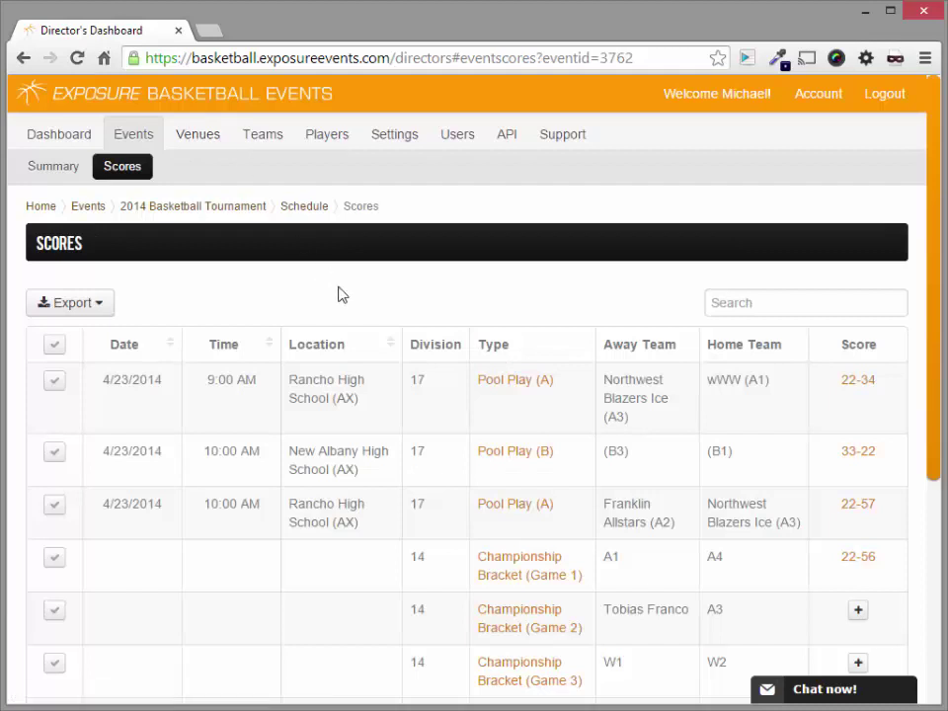
click(67, 304)
mouse_move(89, 408)
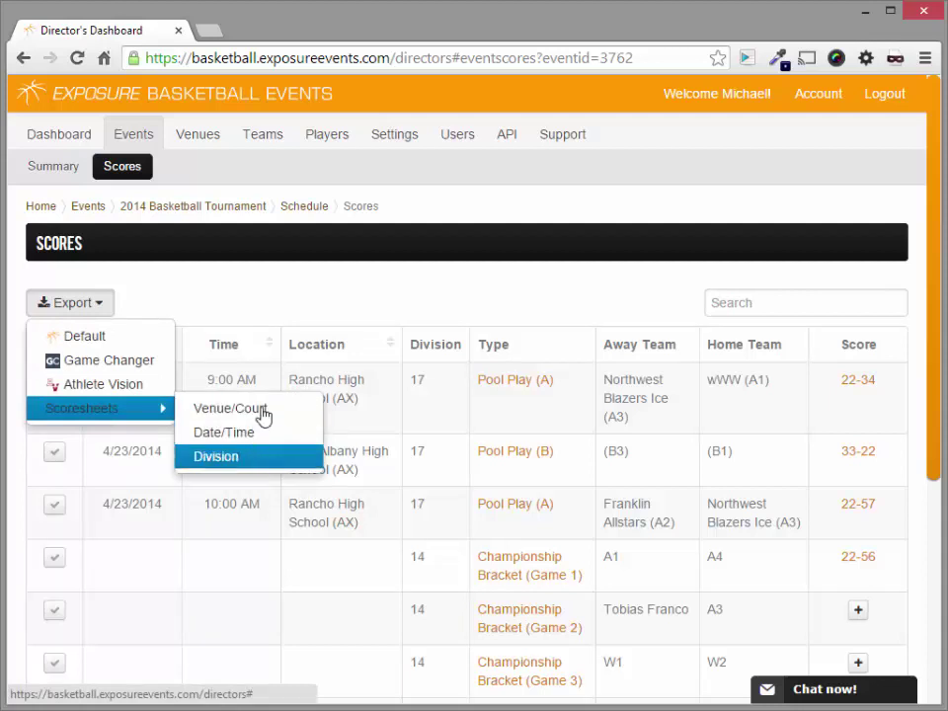
click(268, 302)
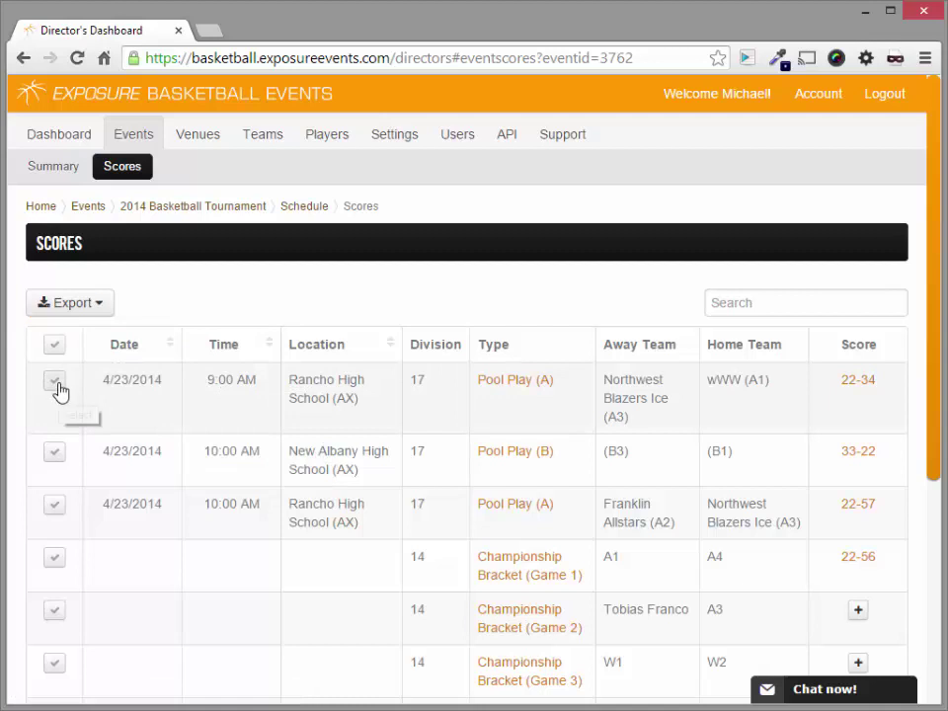
click(60, 390)
click(78, 308)
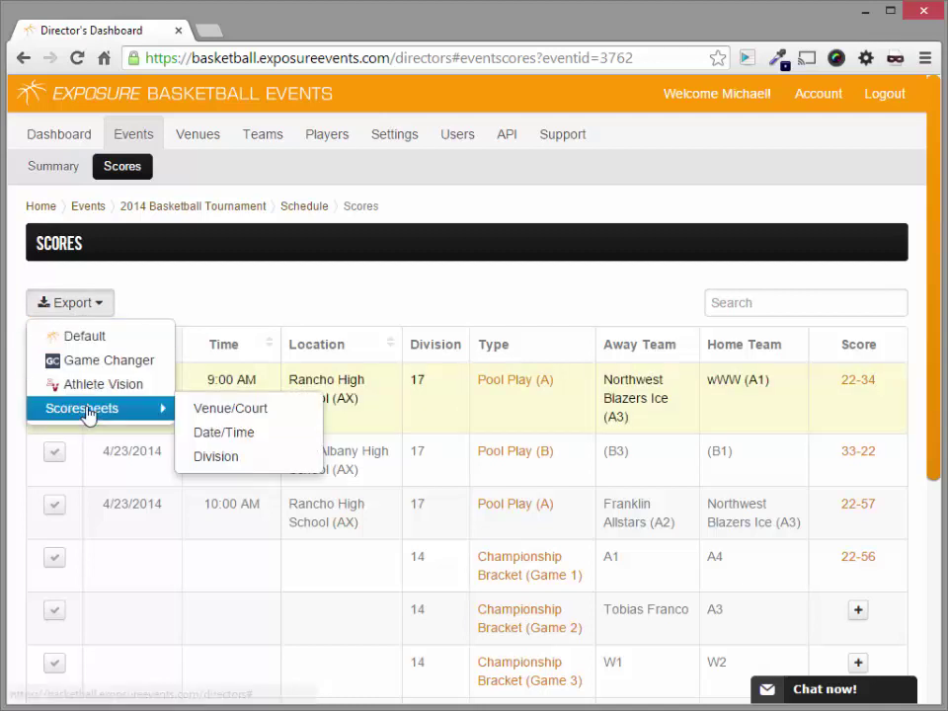
click(196, 413)
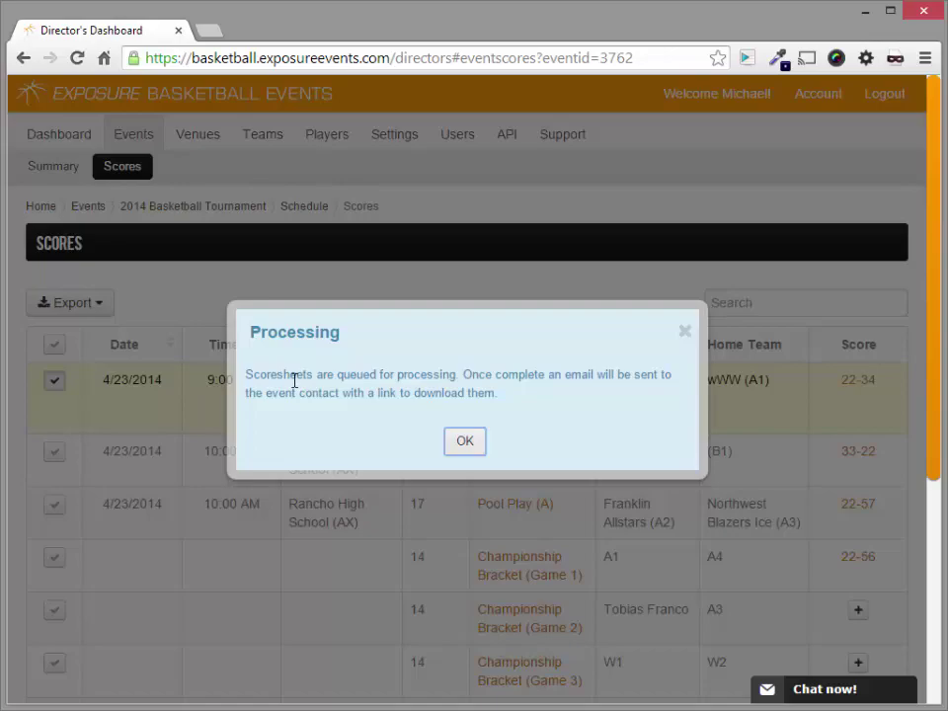
click(465, 443)
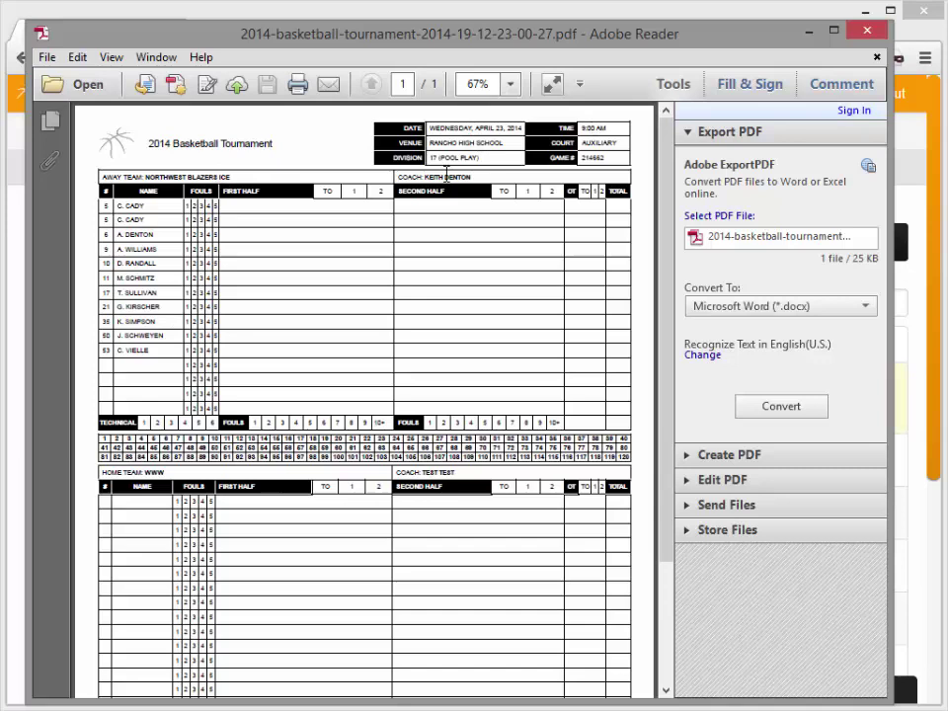
Scroll through the generated scoresheet PDF in Adobe Reader, then close it
scroll(546, 432, down, 3)
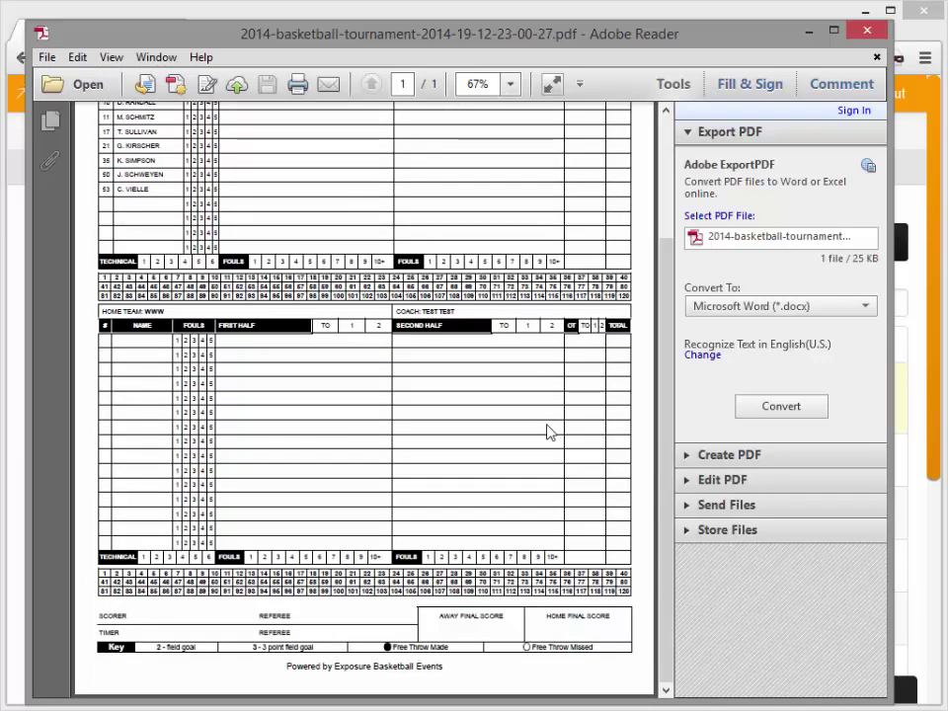
scroll(502, 384, up, 3)
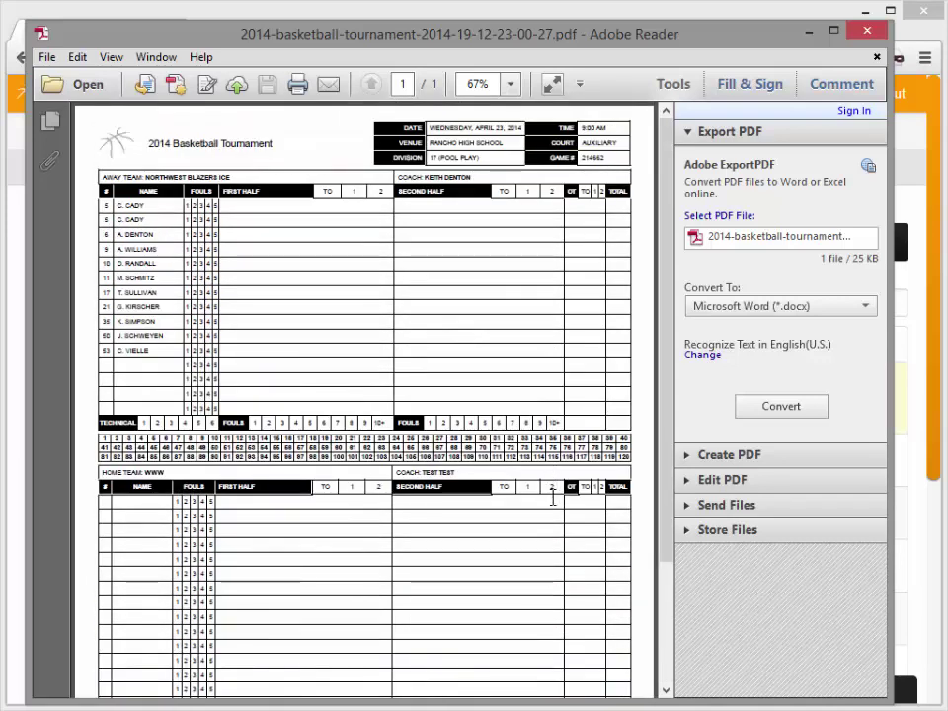
click(868, 30)
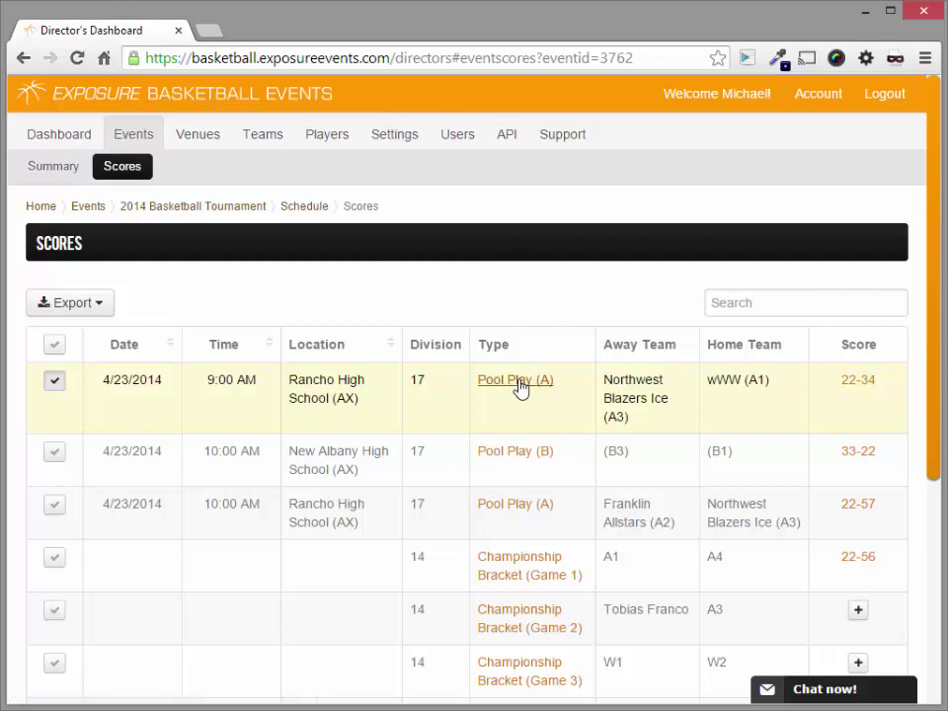
Open the 9:00 AM Pool Play (A) game's Assets and start adding a new asset
click(514, 391)
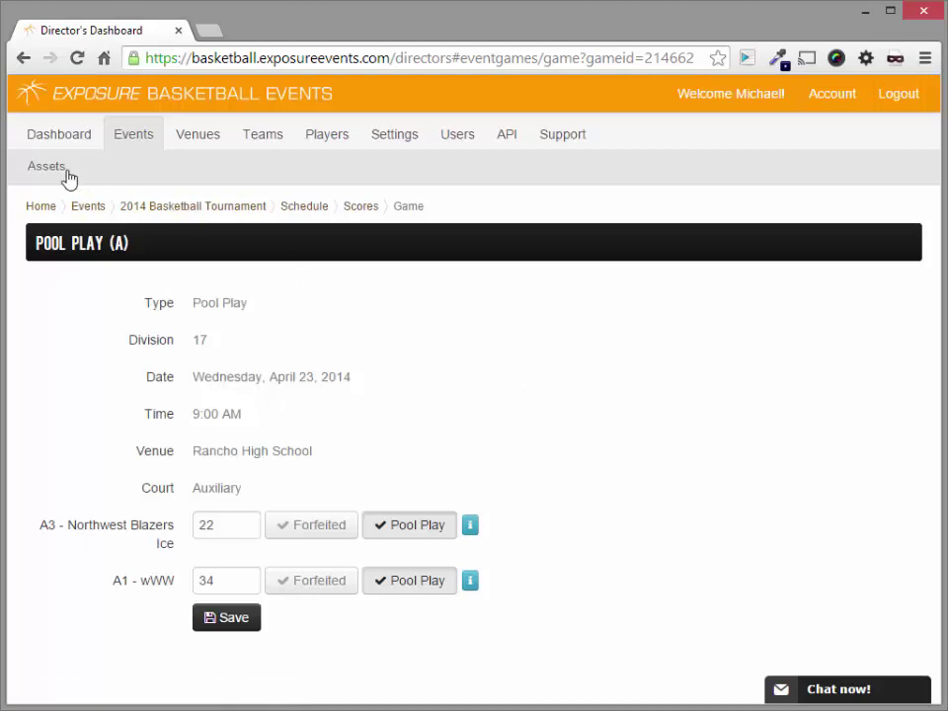
click(50, 176)
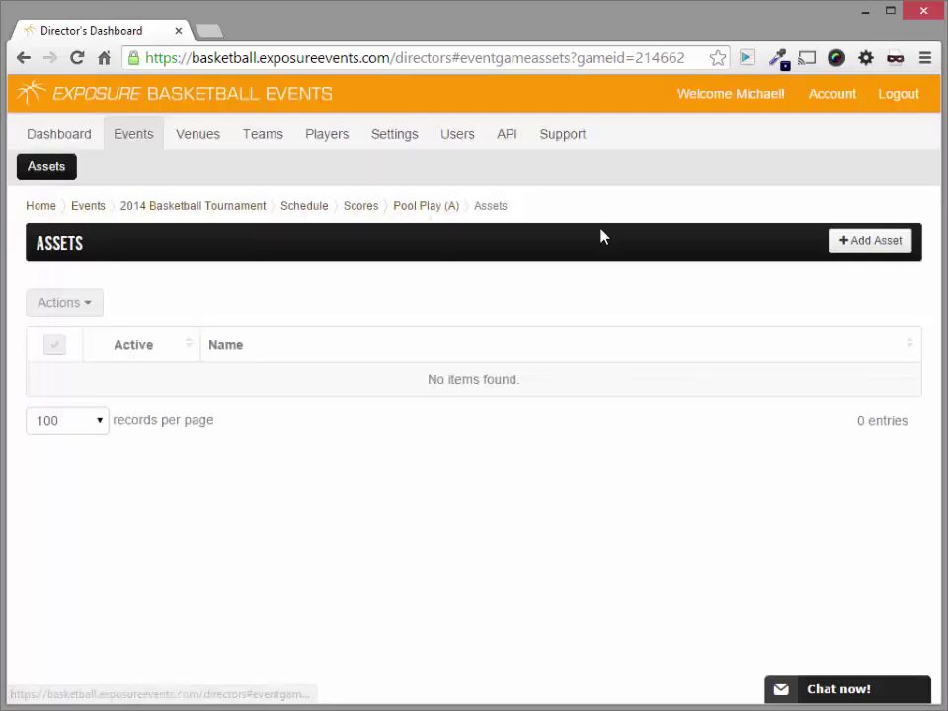
click(860, 245)
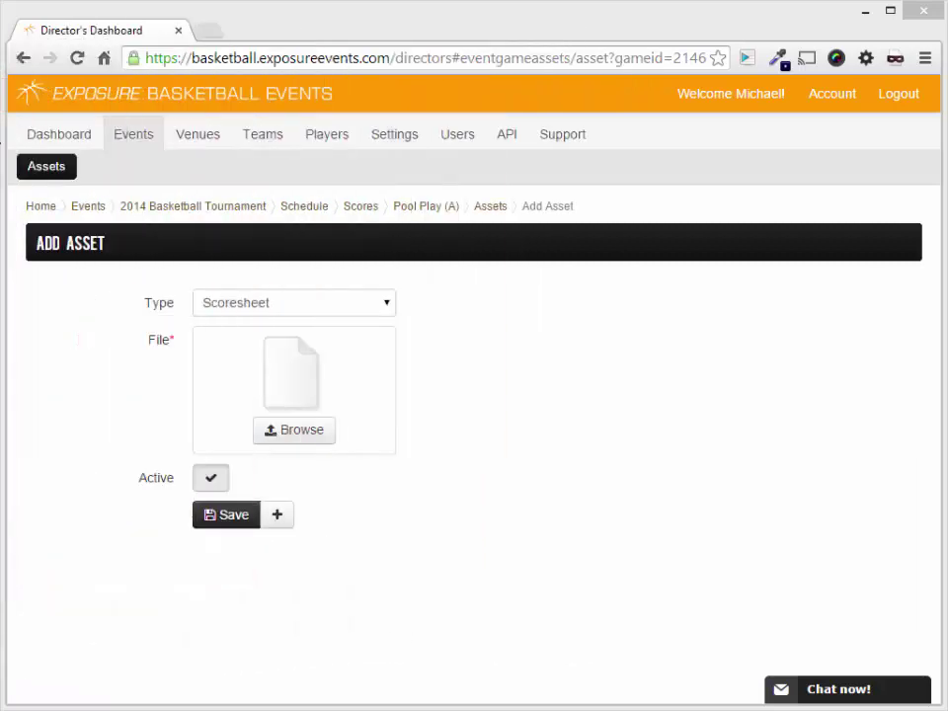
Show division 17 on the tournament website's Schedule tab and scroll to its games
click(192, 211)
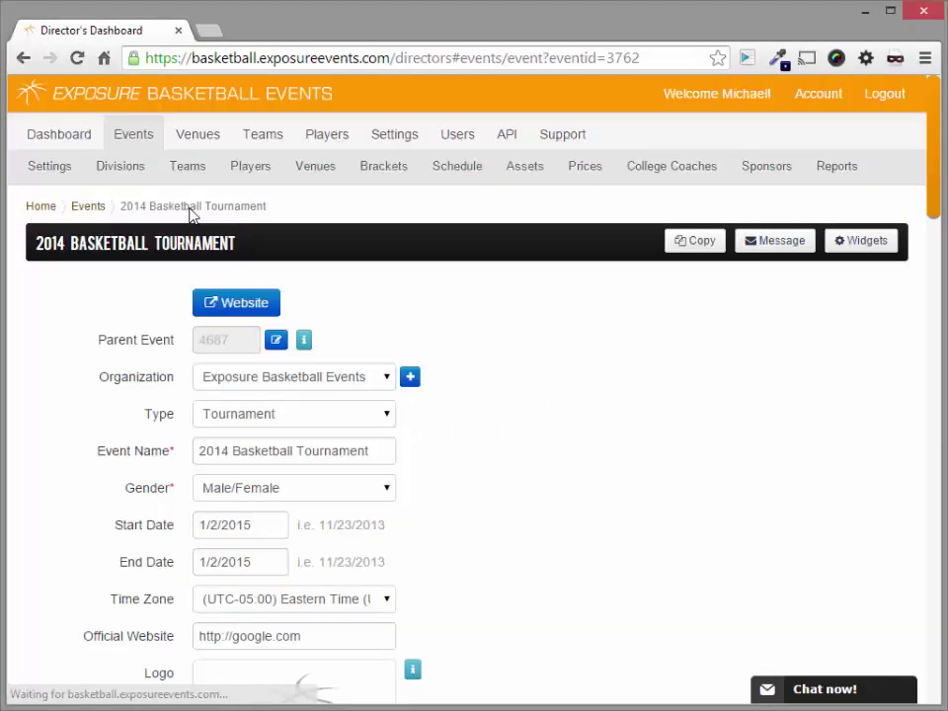
click(206, 308)
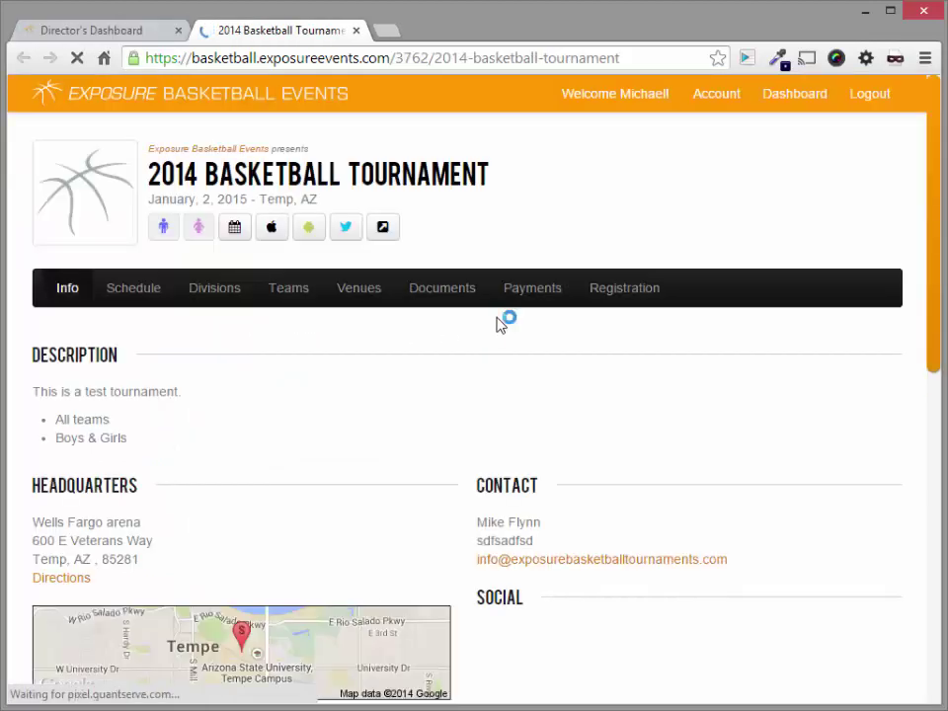
click(153, 297)
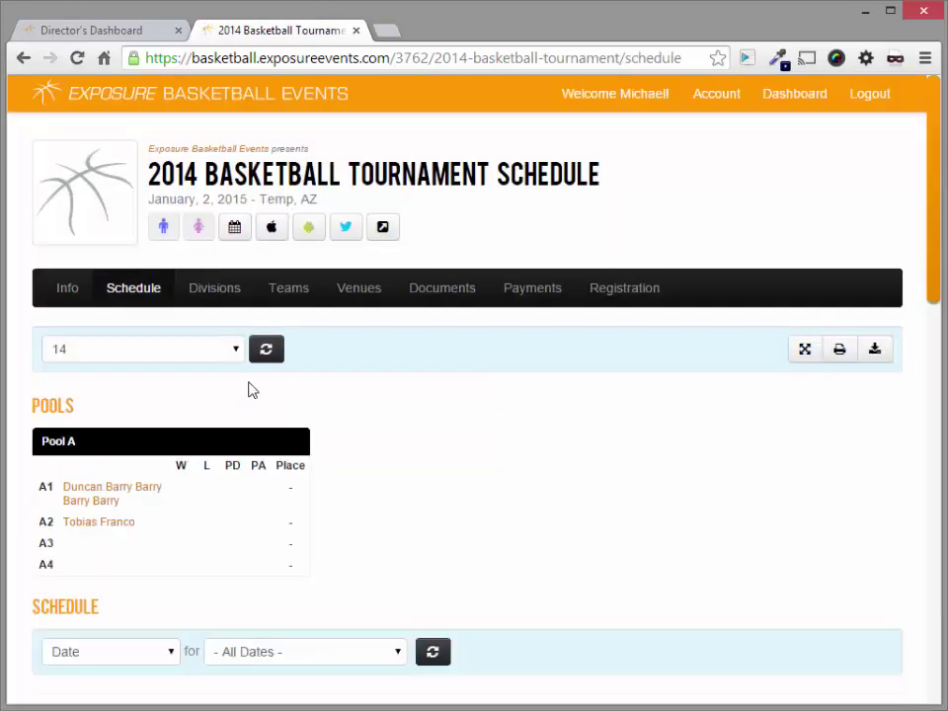
click(181, 350)
click(179, 419)
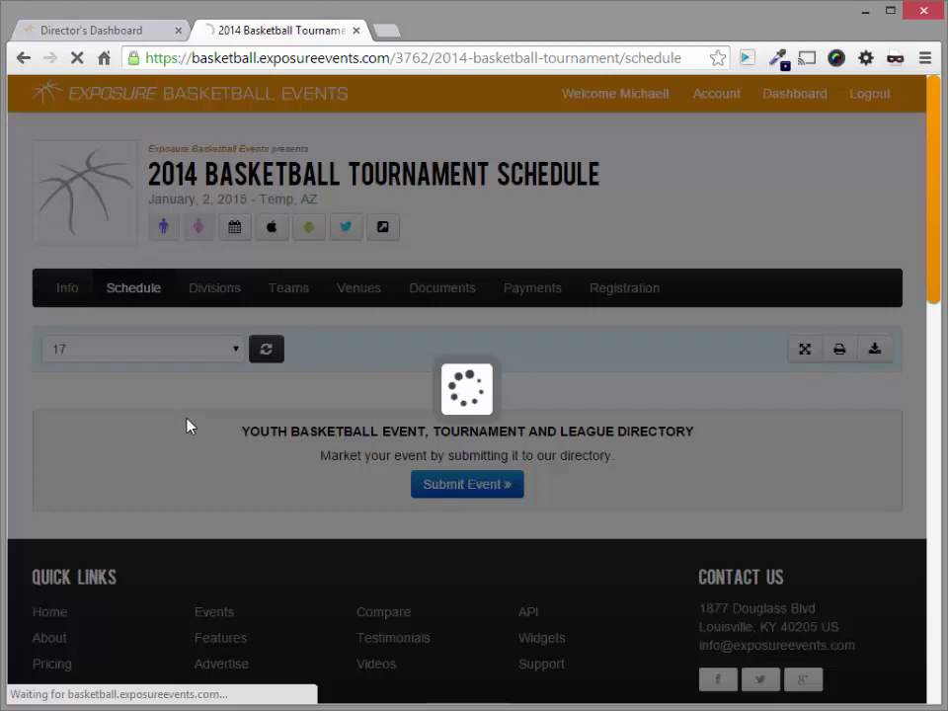
scroll(529, 405, down, 4)
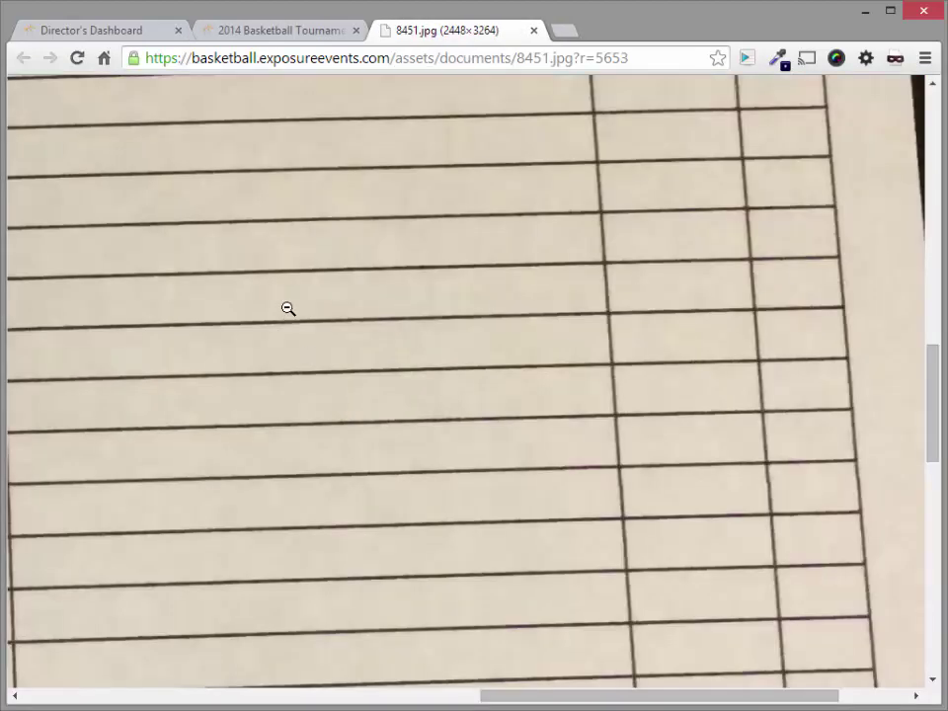
Scroll the 8451.jpg scoresheet photo, then close it and return to the division 17 schedule
scroll(289, 310, up, 5)
scroll(271, 334, up, 5)
scroll(273, 334, up, 4)
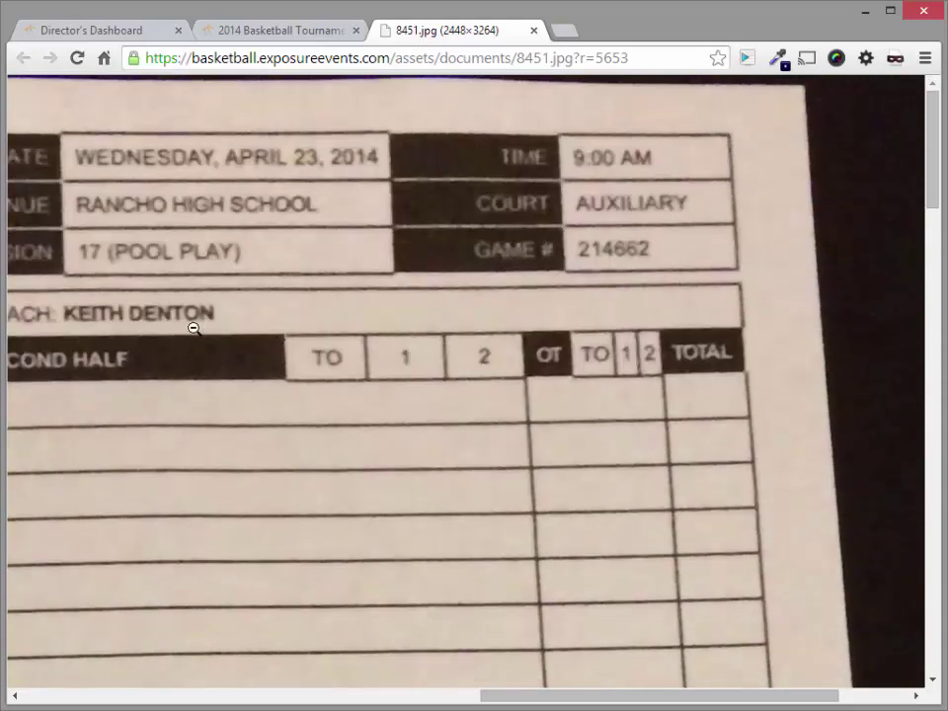
click(533, 29)
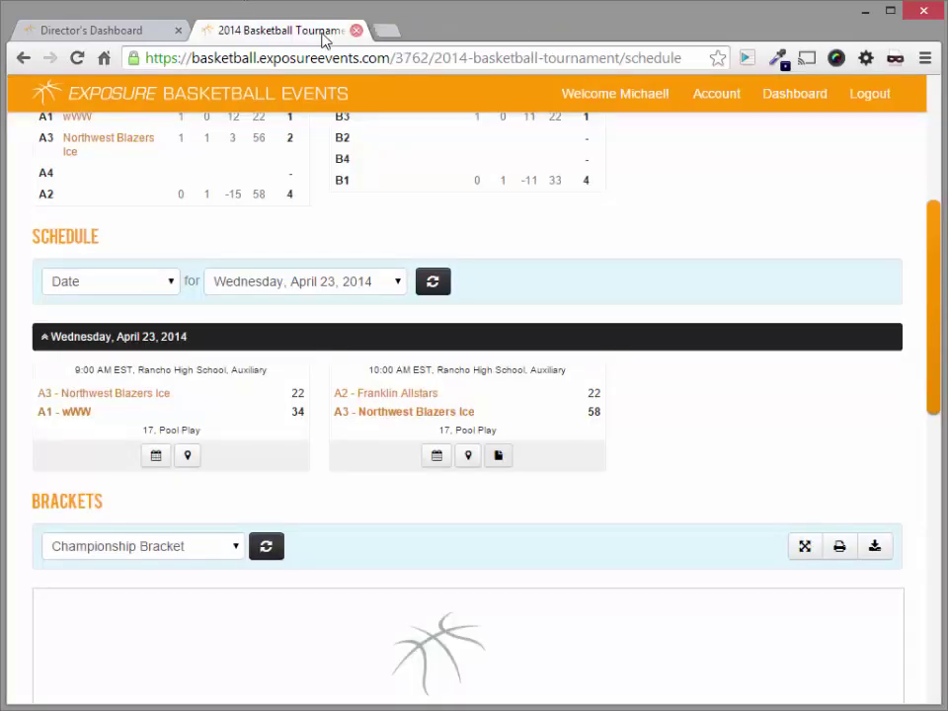
scroll(345, 326, up, 4)
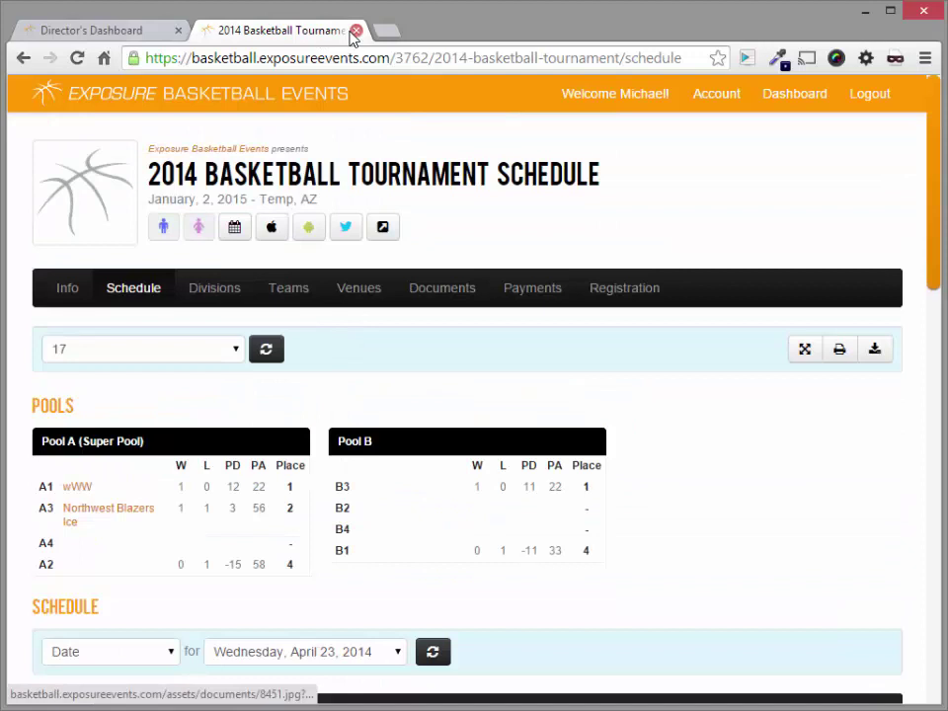
Close the public site and select the Schedule widget on the tournament's Widgets page
click(356, 31)
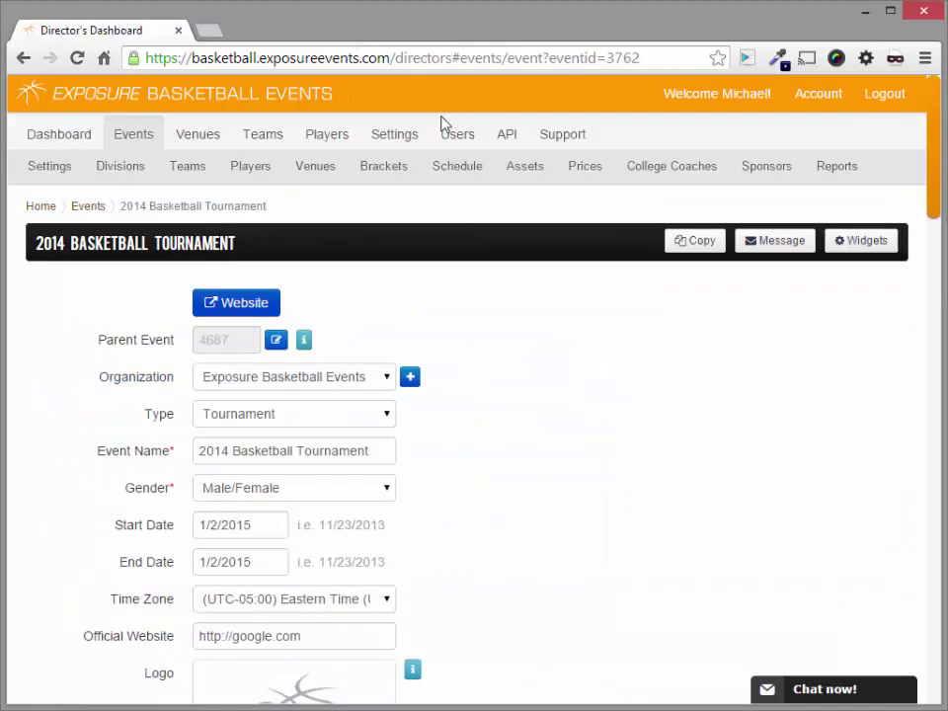
click(860, 247)
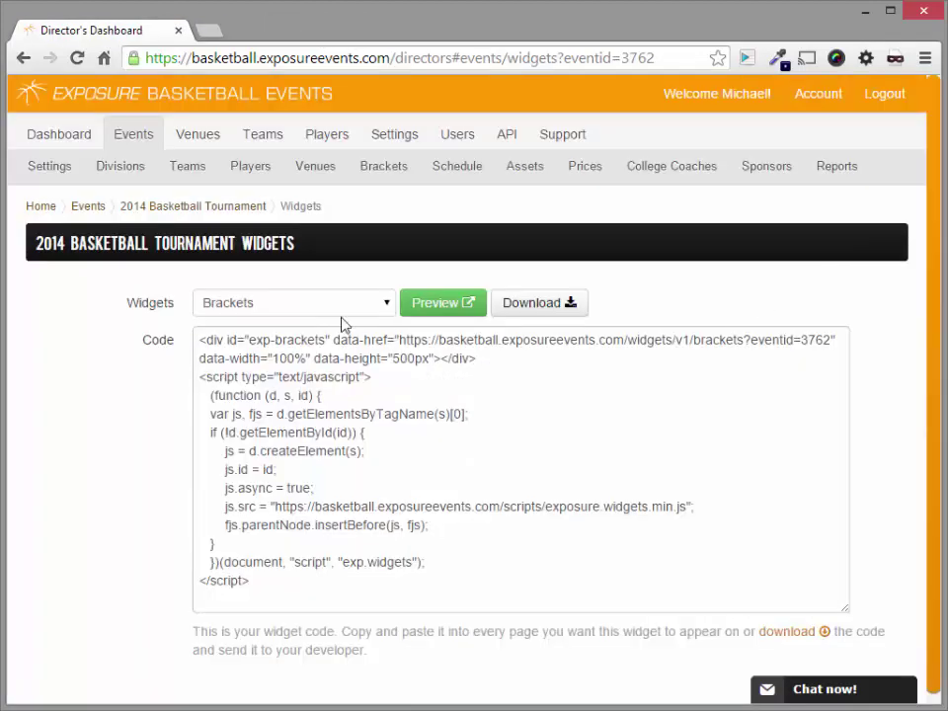
click(332, 310)
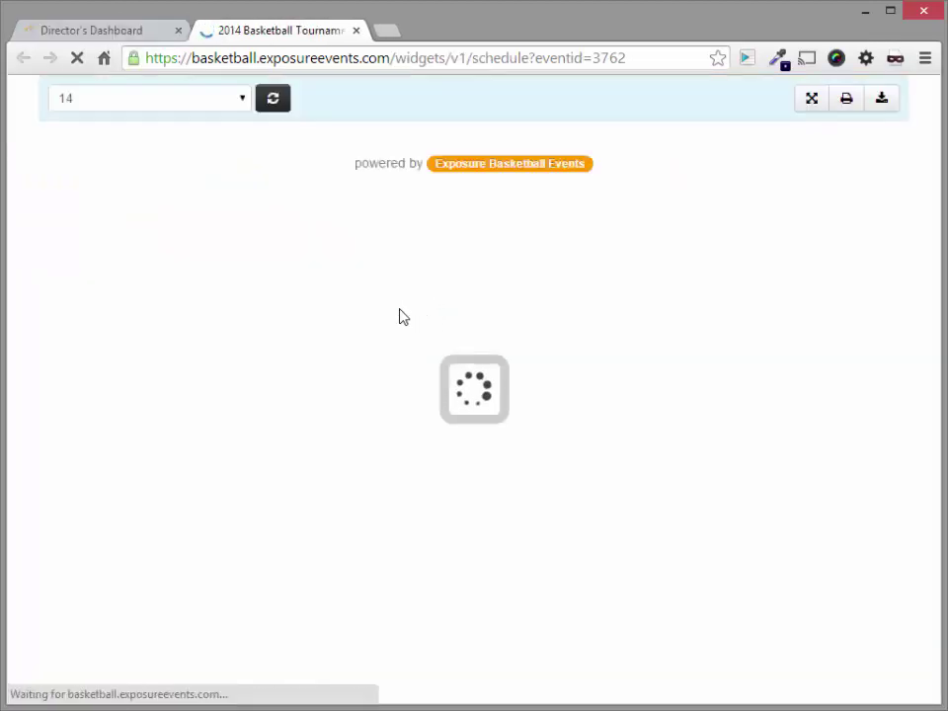
Preview the Schedule widget for division 17, then close the preview
click(182, 100)
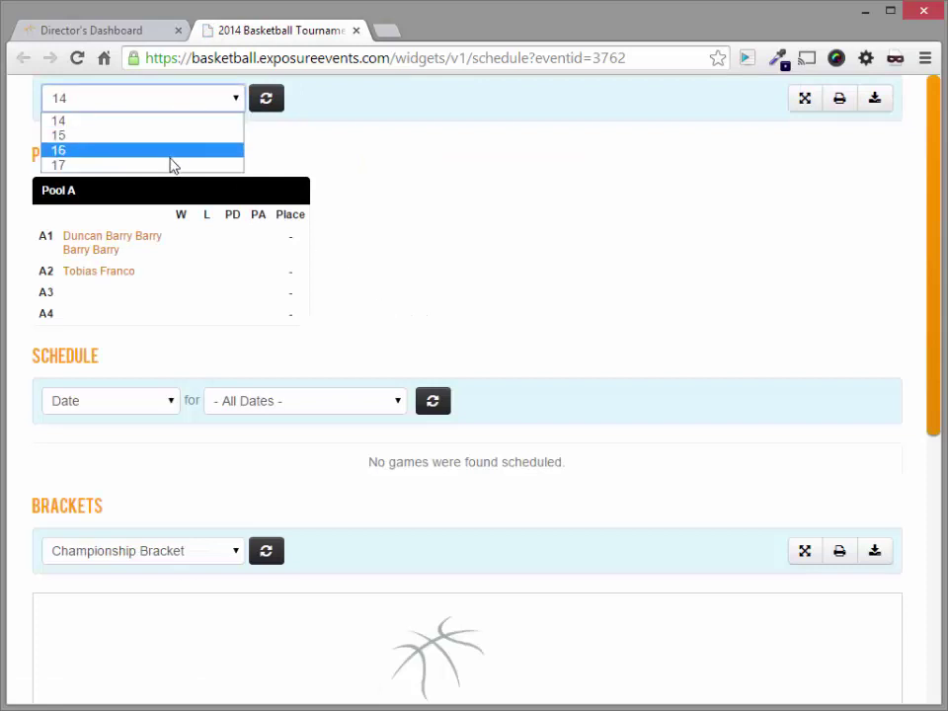
click(172, 163)
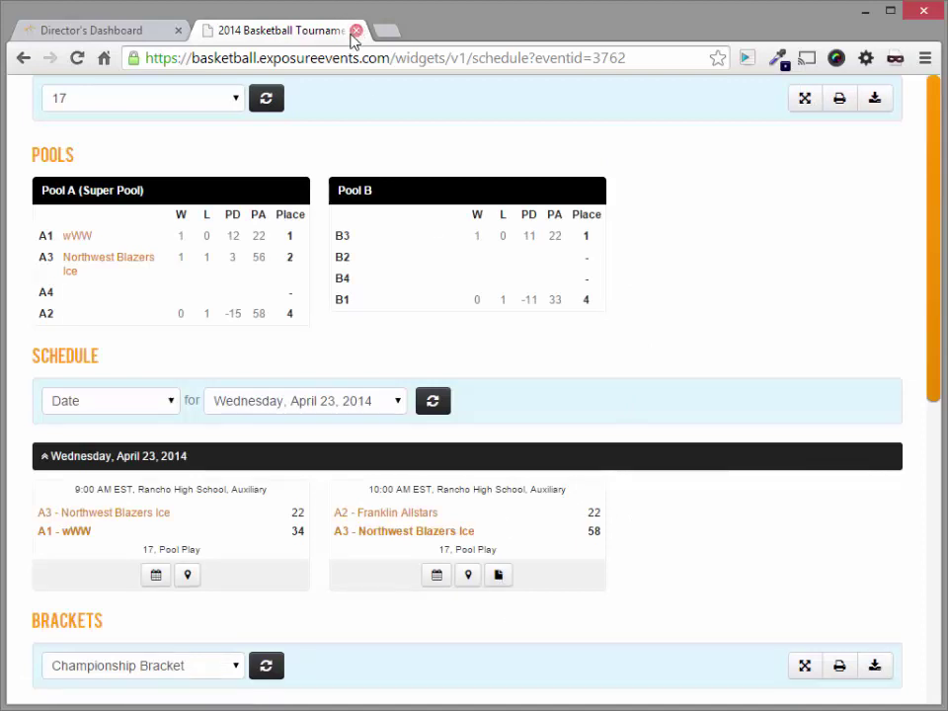
click(357, 31)
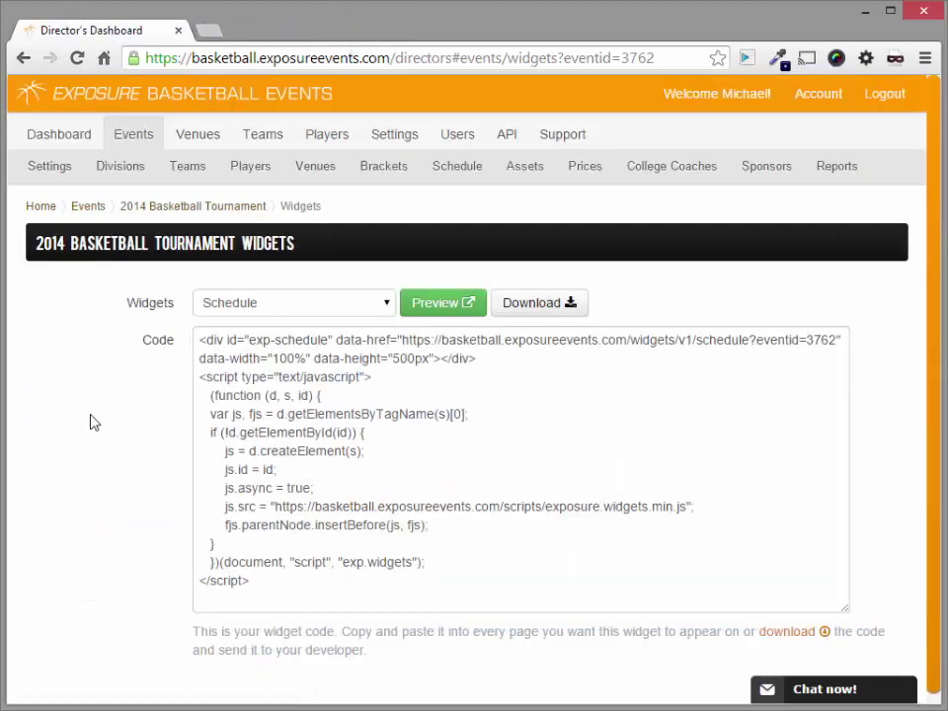